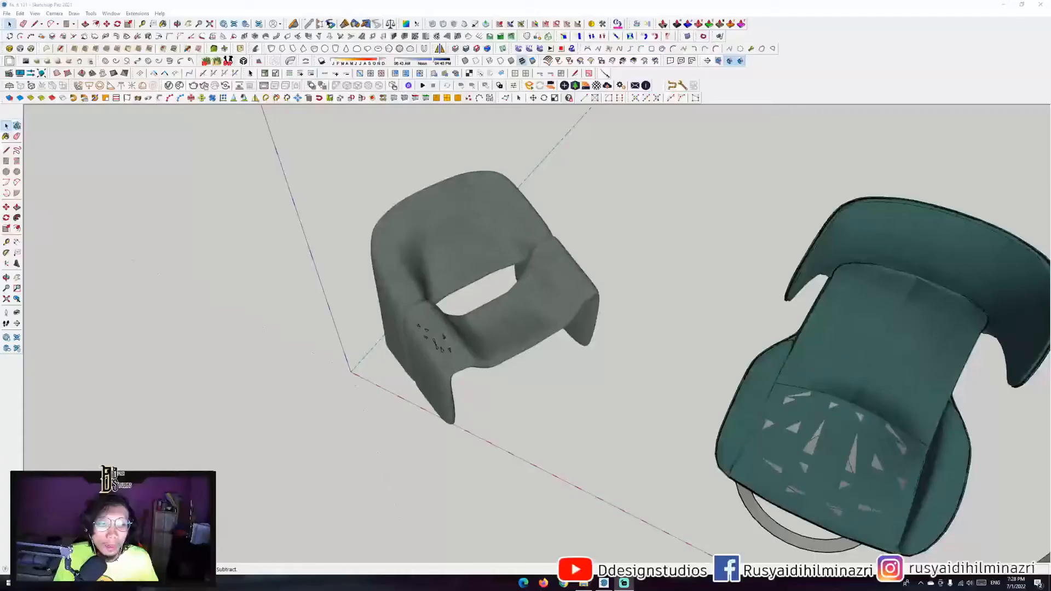
pyautogui.click(6, 336)
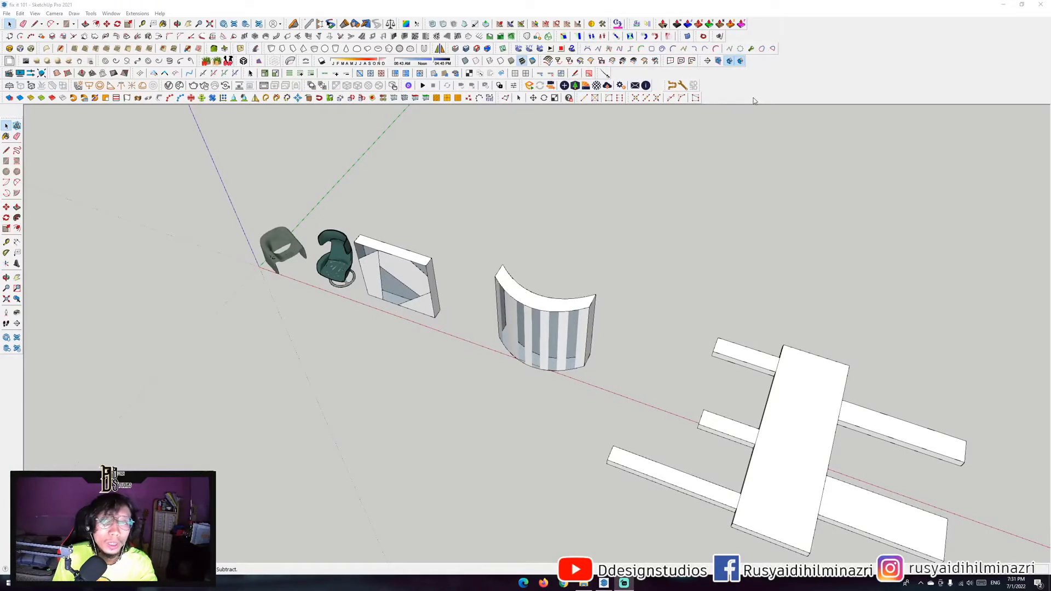
pyautogui.moveTo(538, 229); pyautogui.dragTo(383, 266, button='middle')
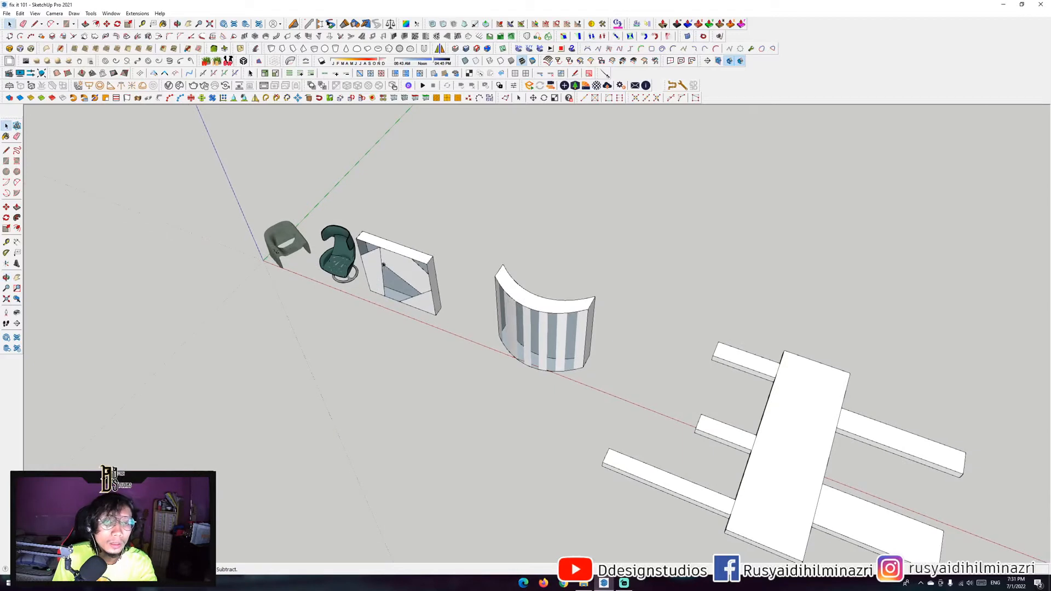
pyautogui.click(384, 261)
pyautogui.rightClick(384, 261)
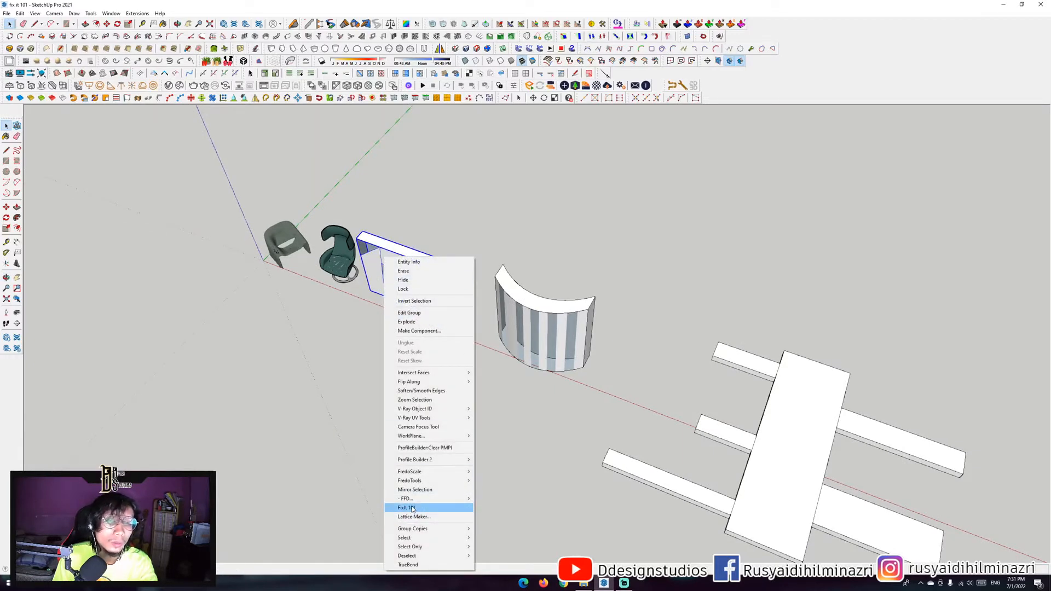
pyautogui.click(560, 462)
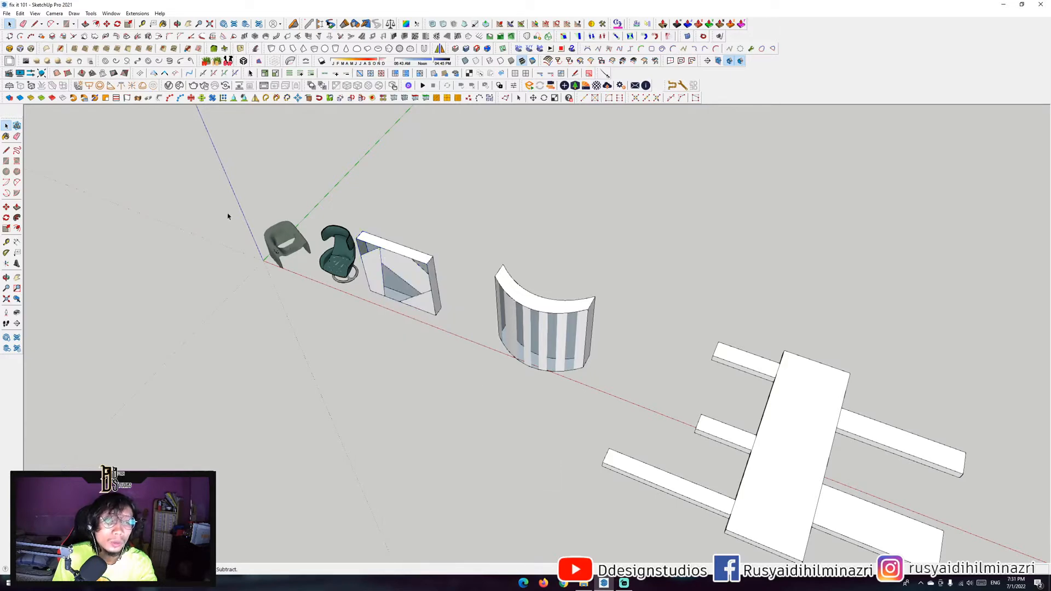
# Step: Examine the row of sample models, from the two chairs past the flat and curved walls to the plank assembly
pyautogui.scroll(2, 314, 286)
pyautogui.moveTo(314, 287)
pyautogui.keyDown('shift'); pyautogui.mouseDown(button='middle')
pyautogui.moveTo(548, 369)
pyautogui.moveTo(394, 258)
pyautogui.mouseUp(button='middle'); pyautogui.keyUp('shift')
pyautogui.scroll(-4, 547, 368)
pyautogui.scroll(-2, 491, 309)
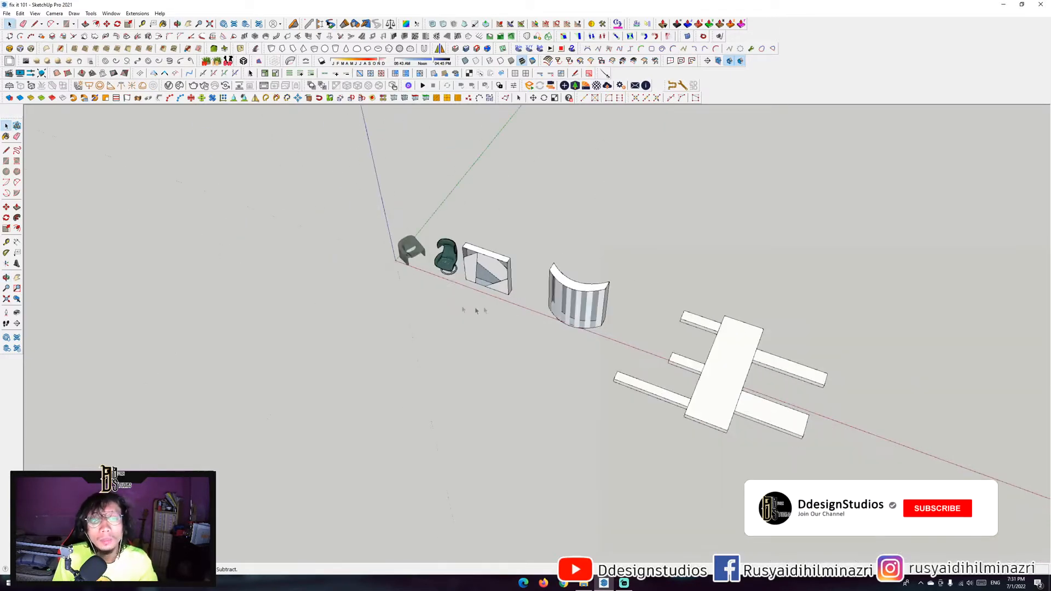
pyautogui.scroll(1, 405, 258)
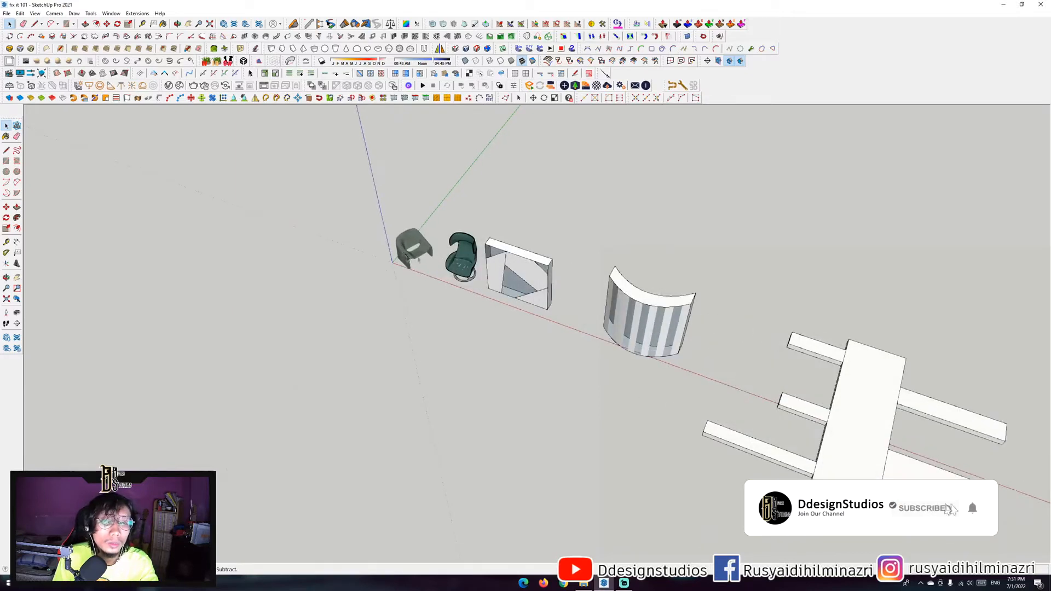
pyautogui.scroll(-1, 500, 301)
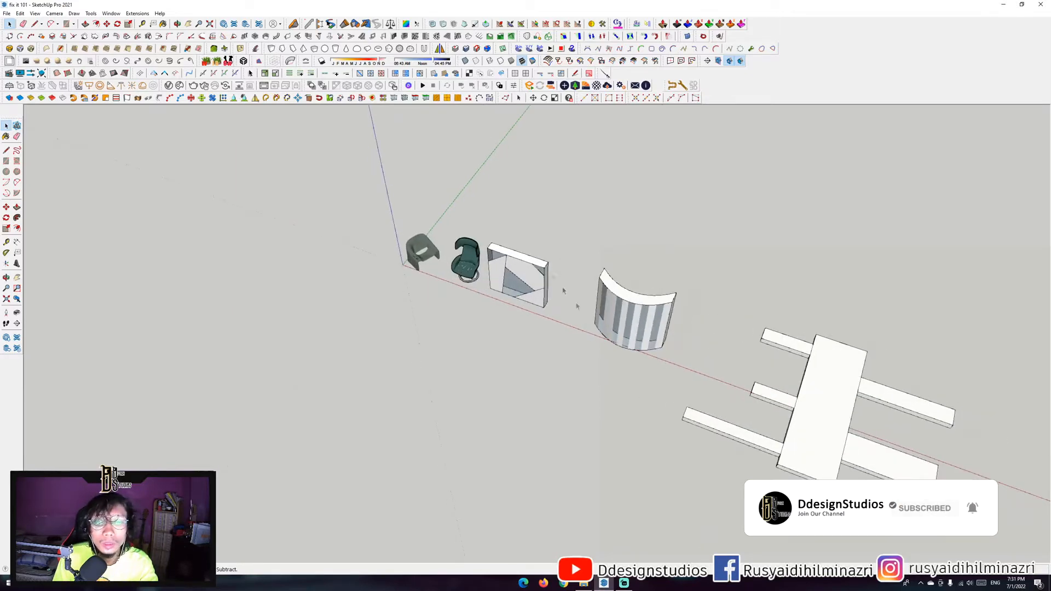
pyautogui.moveTo(831, 474)
pyautogui.mouseDown(button='middle')
pyautogui.moveTo(803, 357)
pyautogui.moveTo(847, 253)
pyautogui.mouseUp(button='middle')
pyautogui.scroll(3, 803, 307)
pyautogui.moveTo(802, 307)
pyautogui.mouseDown(button='middle')
pyautogui.moveTo(757, 412)
pyautogui.moveTo(838, 376)
pyautogui.moveTo(735, 358)
pyautogui.mouseUp(button='middle')
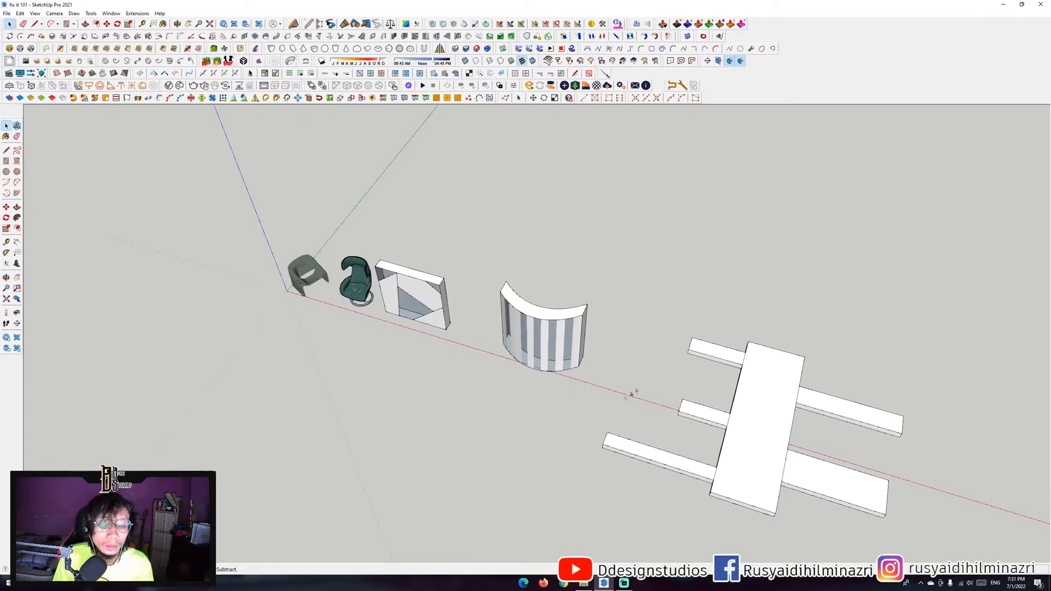
# Step: Run FixIt 101 on the grey-green armchair component to fill the triangular holes in its armrest
pyautogui.scroll(6, 631, 393)
pyautogui.moveTo(495, 351)
pyautogui.mouseDown(button='middle')
pyautogui.moveTo(492, 340)
pyautogui.moveTo(446, 332)
pyautogui.mouseUp(button='middle')
pyautogui.scroll(10, 455, 378)
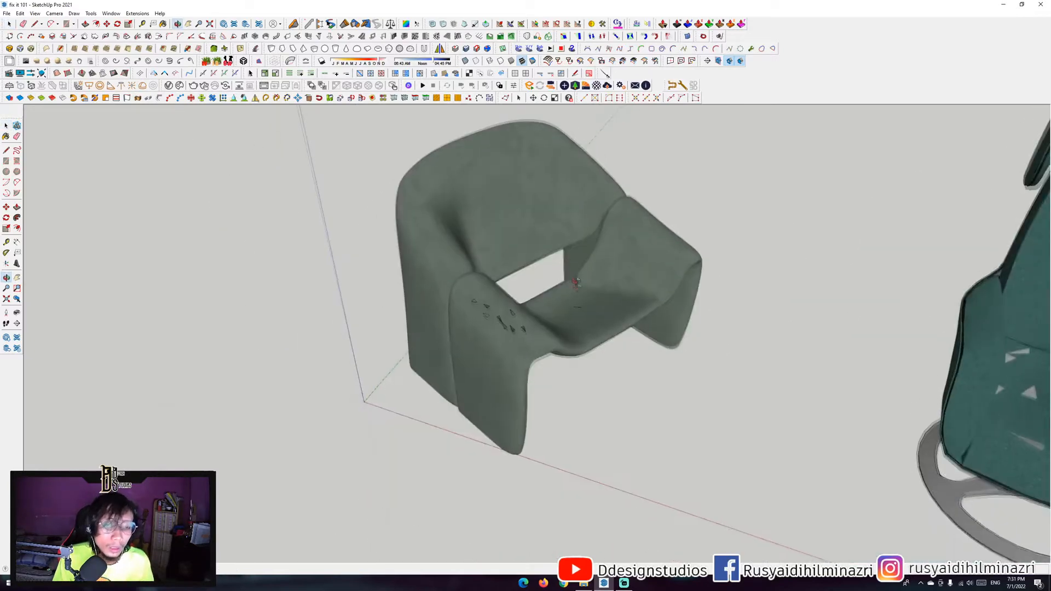
pyautogui.scroll(8, 481, 350)
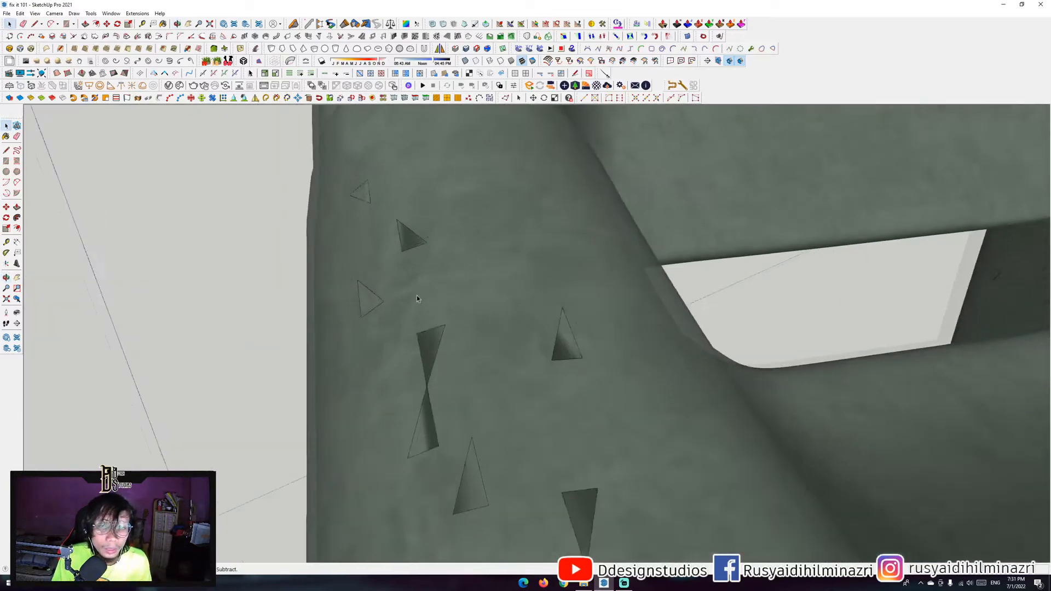
pyautogui.moveTo(417, 298); pyautogui.dragTo(454, 284, button='middle')
pyautogui.scroll(-2, 481, 363)
pyautogui.scroll(-3, 476, 359)
pyautogui.click(469, 347)
pyautogui.scroll(3, 445, 246)
pyautogui.moveTo(445, 246); pyautogui.dragTo(449, 289, button='middle')
pyautogui.rightClick(449, 289)
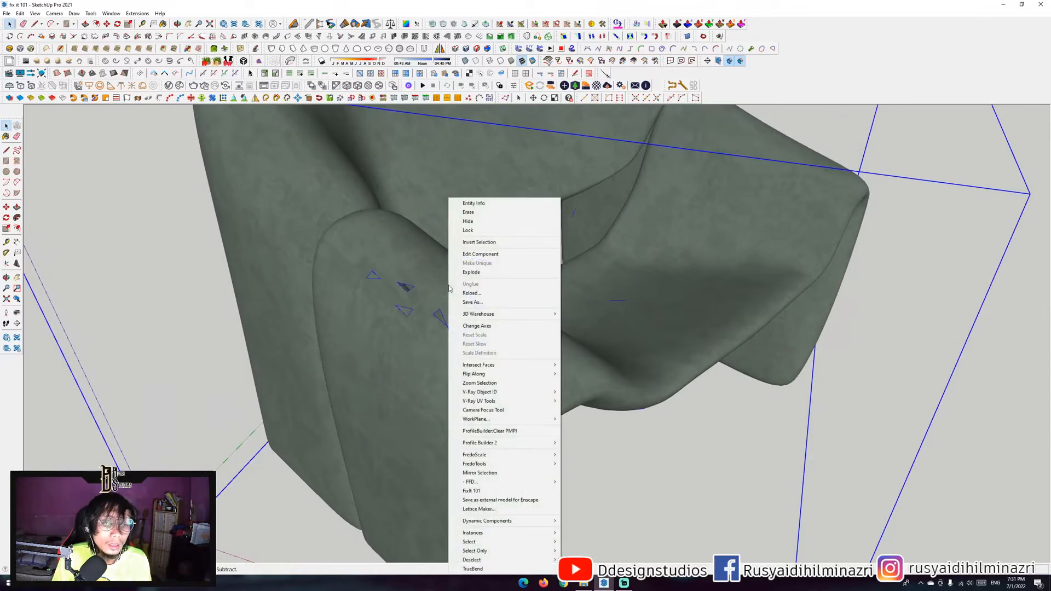
pyautogui.click(499, 491)
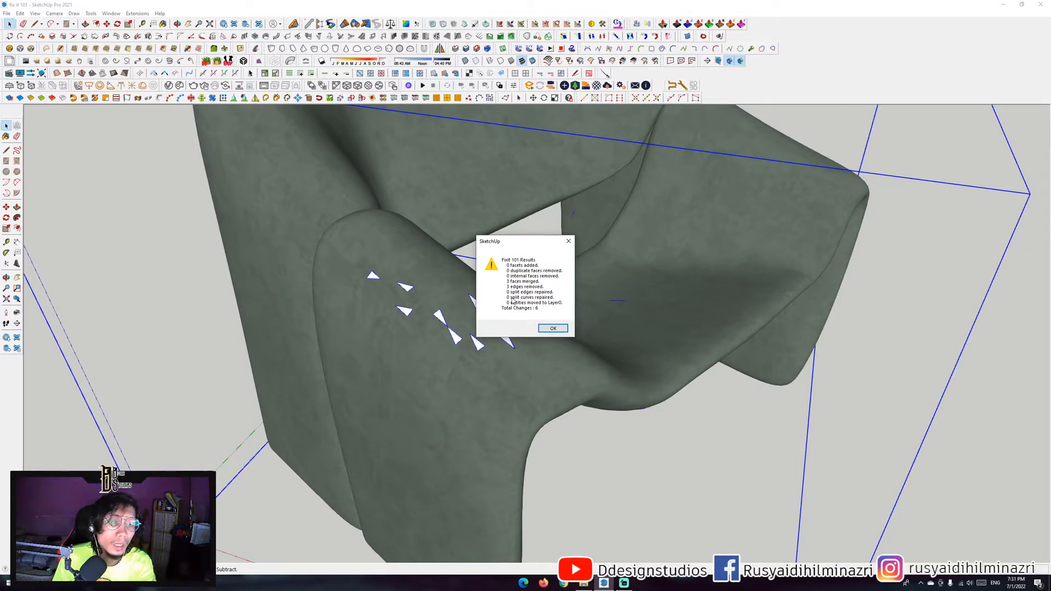
pyautogui.click(554, 329)
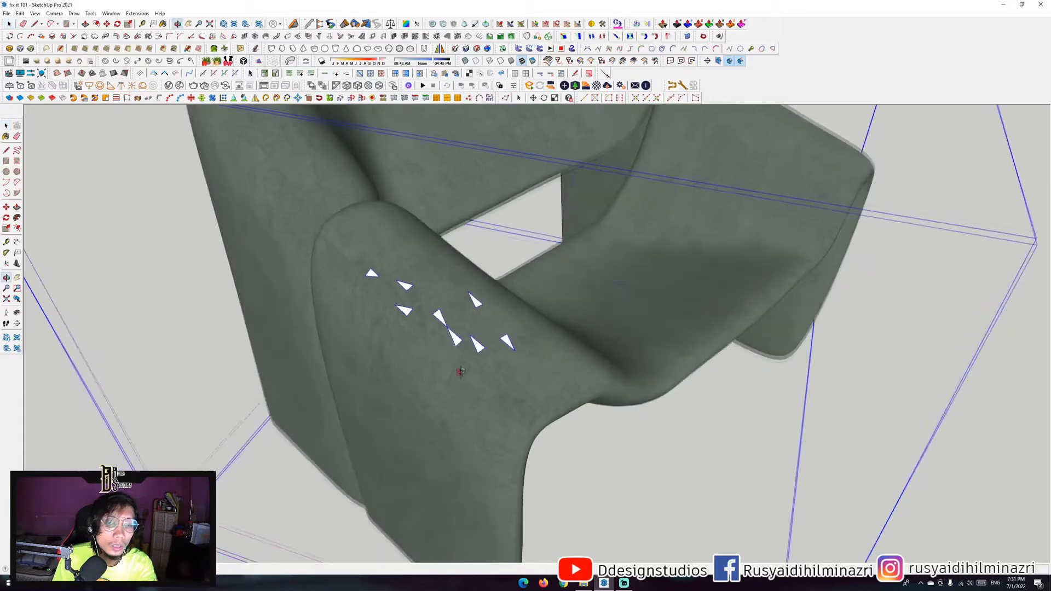
# Step: Sample the armchair's own fabric material and paint the white triangular patches on the armrest with it
pyautogui.scroll(3, 430, 328)
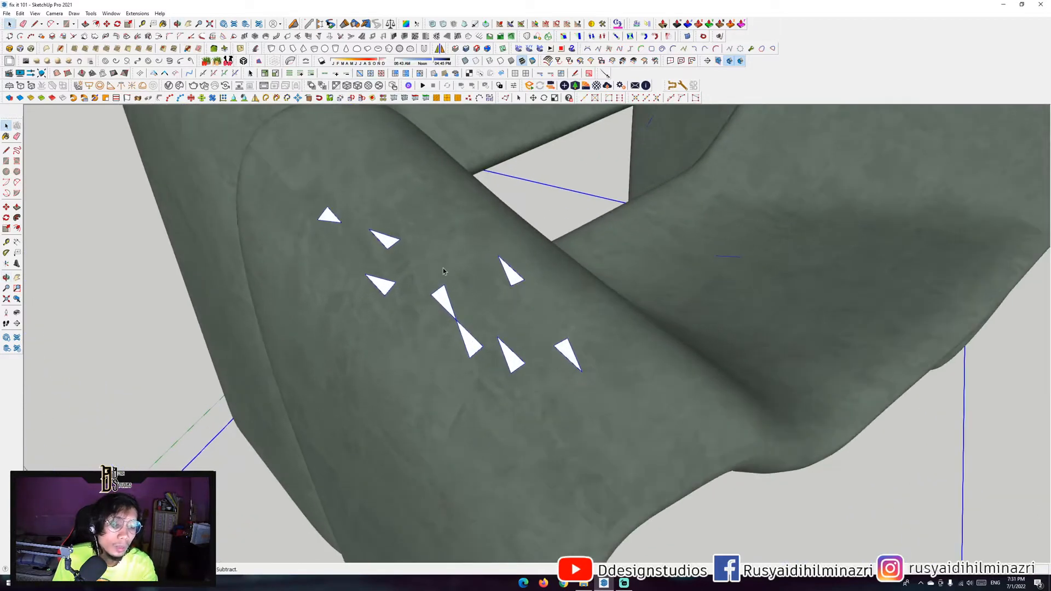
pyautogui.press('b')
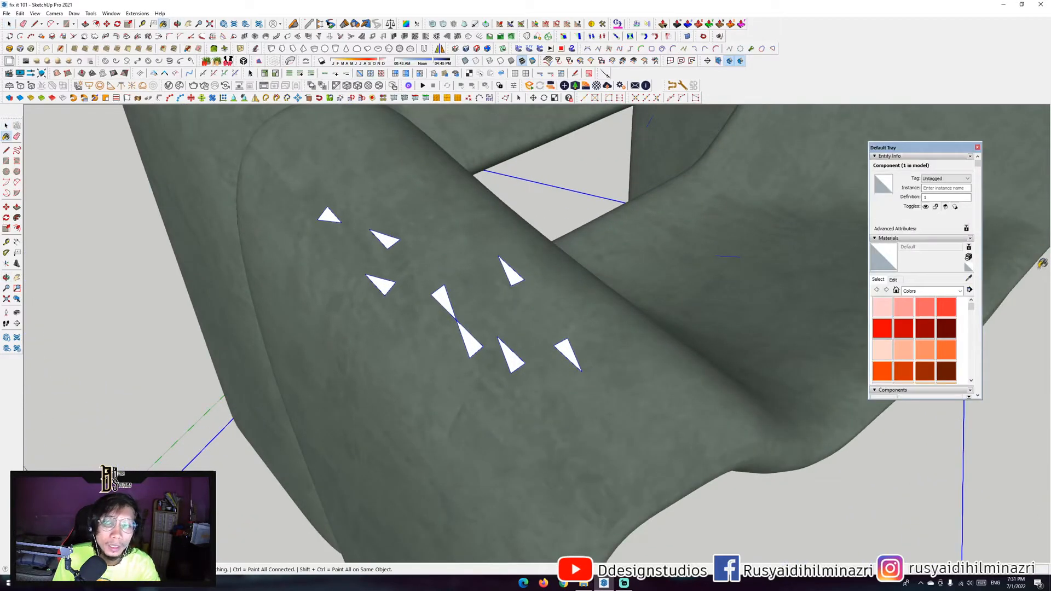
pyautogui.click(969, 280)
pyautogui.click(553, 298)
pyautogui.click(515, 273)
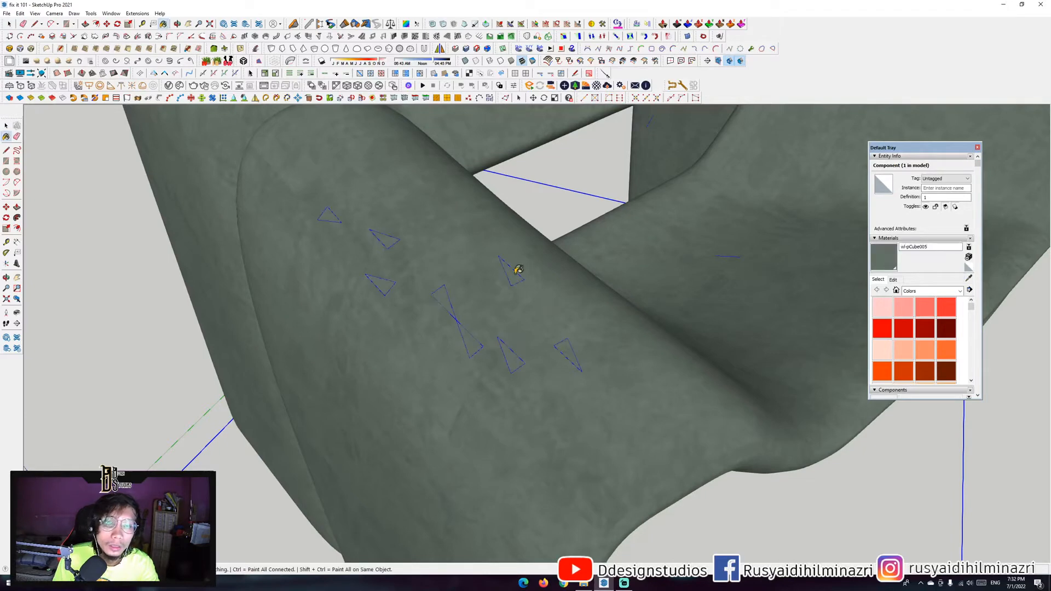
pyautogui.scroll(-5, 518, 274)
pyautogui.press('space')
pyautogui.click(658, 428)
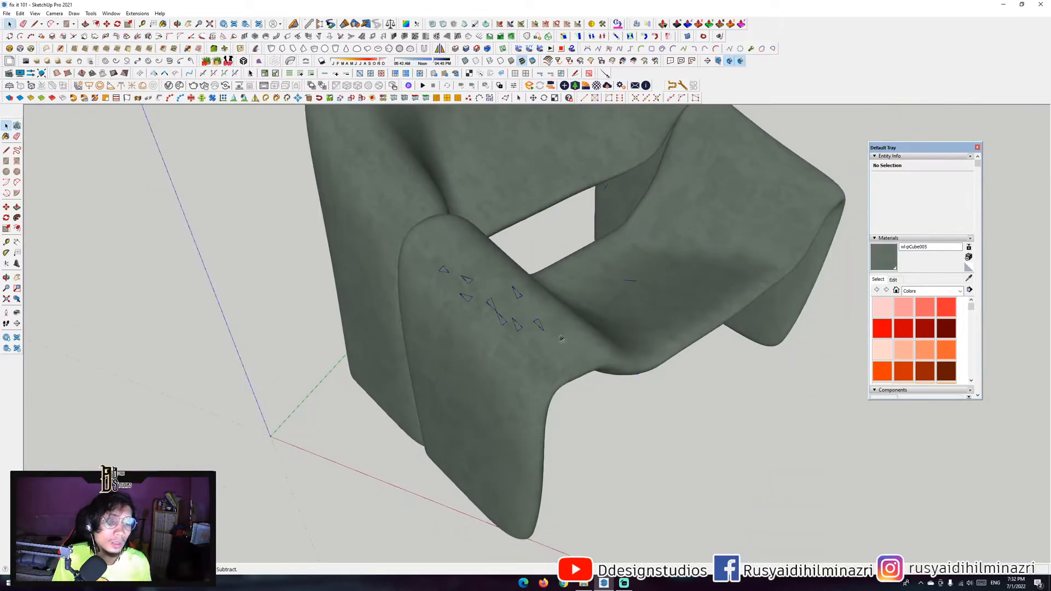
# Step: Run FixIt 101 on the teal lounge chair component to repair the triangular gaps in its seat, and deselect it
pyautogui.scroll(-4, 542, 356)
pyautogui.moveTo(548, 355); pyautogui.dragTo(273, 404, button='middle')
pyautogui.moveTo(790, 394); pyautogui.dragTo(566, 300, button='middle')
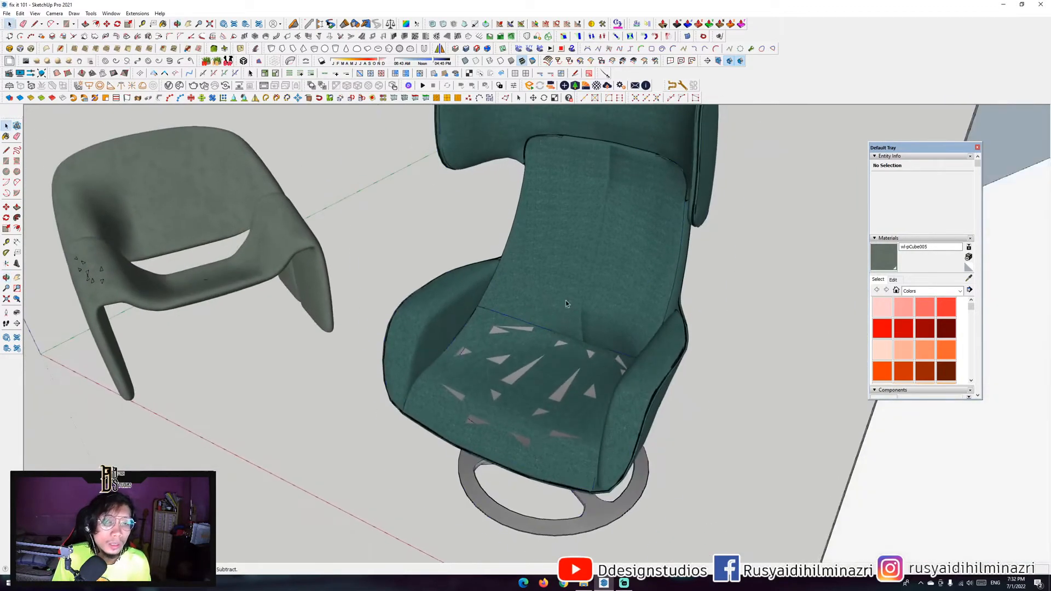
pyautogui.click(564, 301)
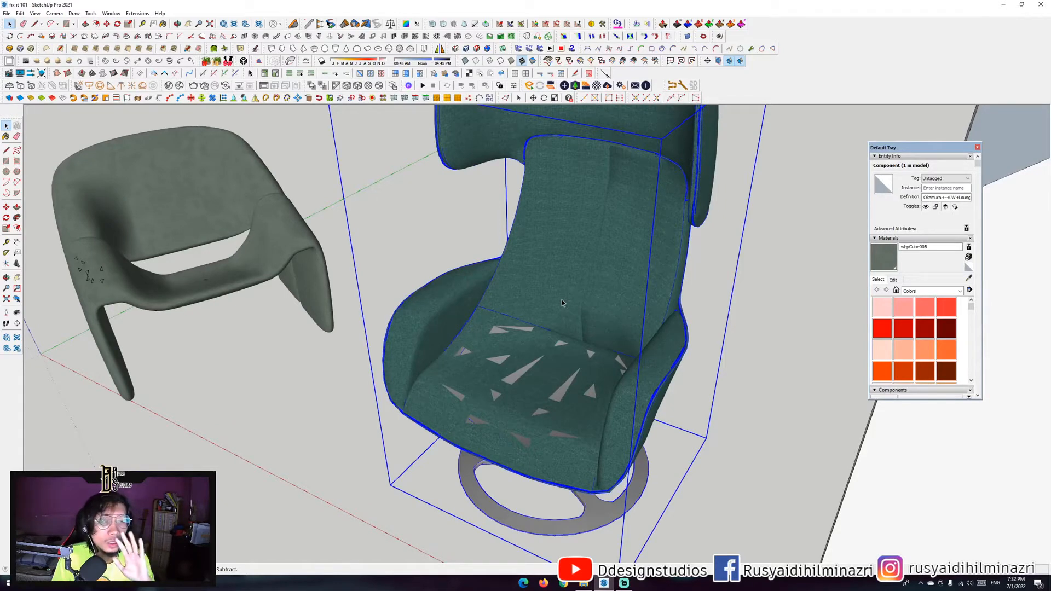
pyautogui.rightClick(562, 300)
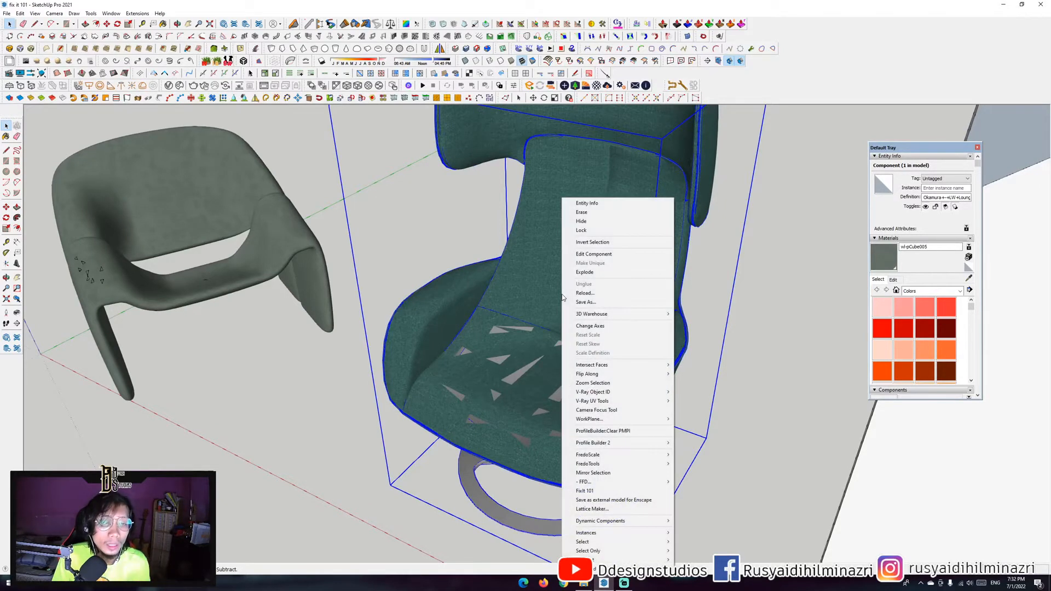
pyautogui.click(602, 491)
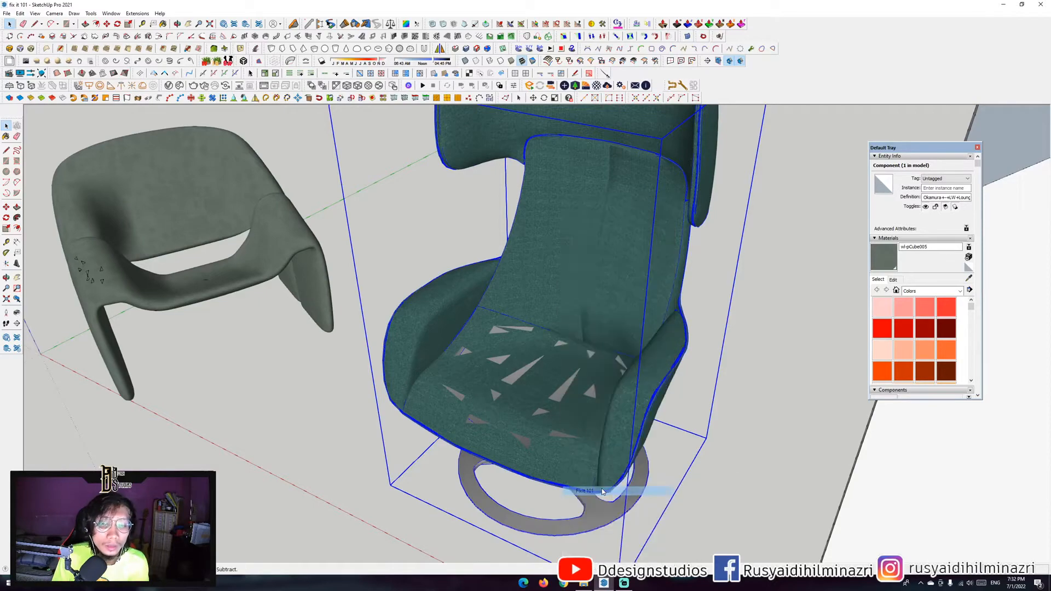
pyautogui.click(550, 329)
pyautogui.moveTo(501, 410); pyautogui.dragTo(513, 456, button='middle')
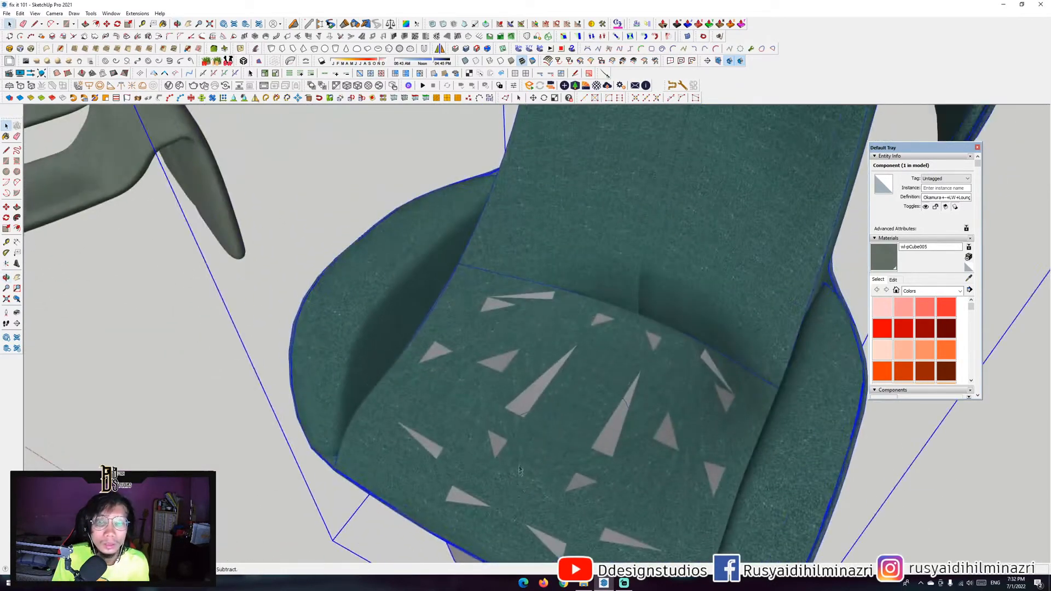
pyautogui.scroll(-6, 513, 456)
pyautogui.click(704, 256)
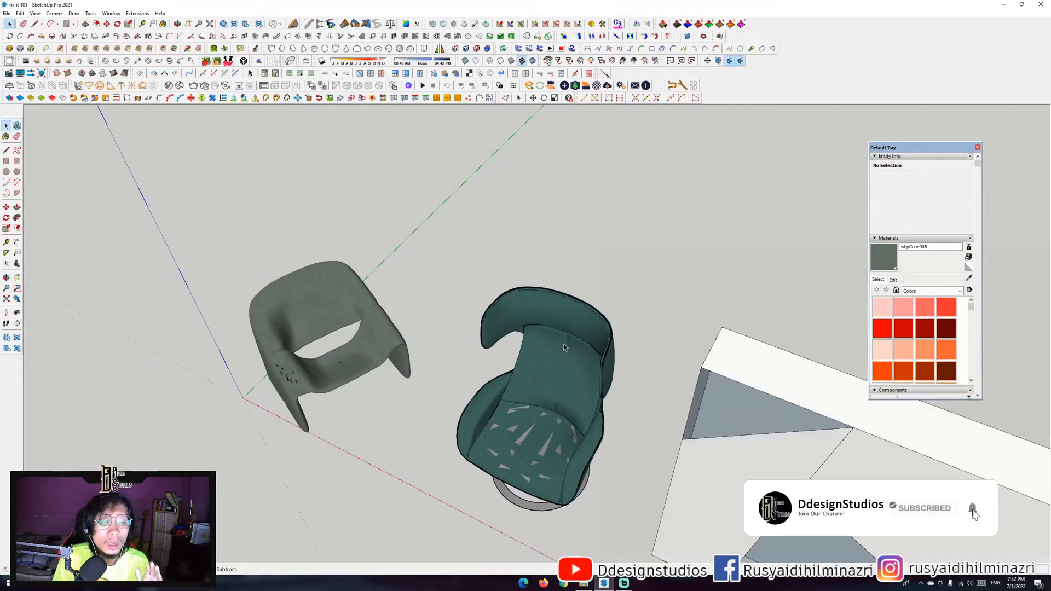
# Step: Run FixIt 101 on the flat rectangular wall group to restore its missing front faces
pyautogui.moveTo(563, 344); pyautogui.dragTo(577, 280, button='middle')
pyautogui.scroll(-3, 586, 302)
pyautogui.keyDown('shift'); pyautogui.moveTo(673, 350); pyautogui.dragTo(566, 307, button='middle'); pyautogui.keyUp('shift')
pyautogui.click(618, 256)
pyautogui.rightClick(616, 255)
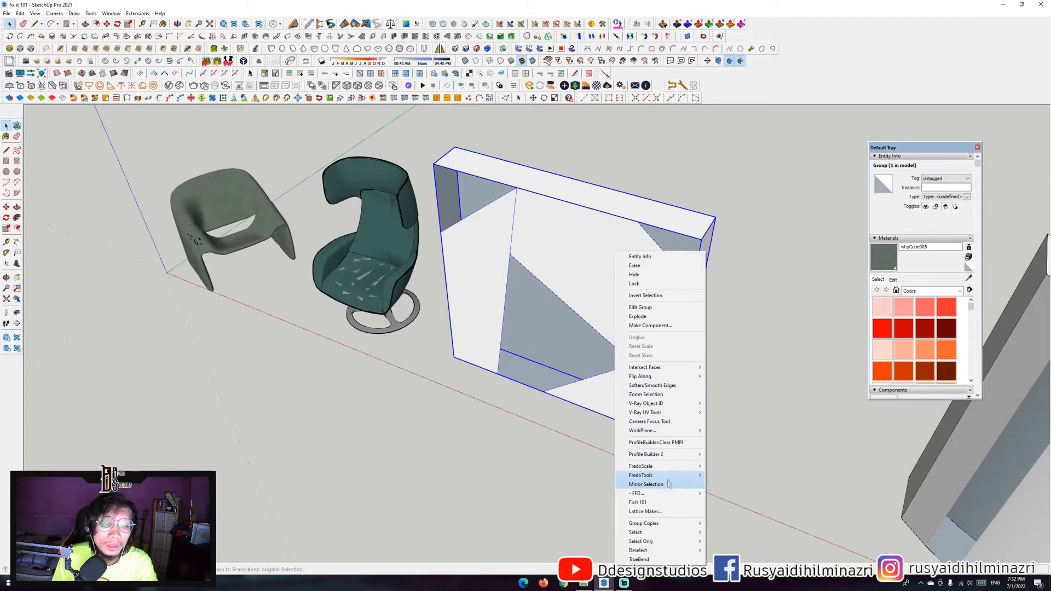
pyautogui.click(666, 502)
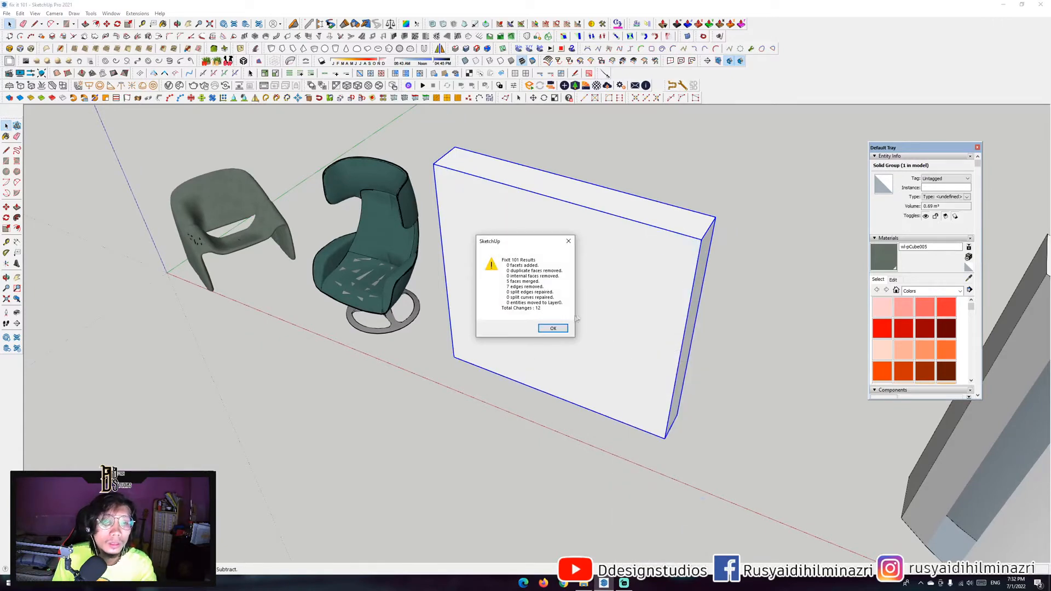
pyautogui.click(553, 329)
pyautogui.moveTo(555, 327); pyautogui.dragTo(454, 249, button='middle')
# Step: Run FixIt 101 on the curved wall group to fill the missing strips in its outer face
pyautogui.scroll(-6, 476, 272)
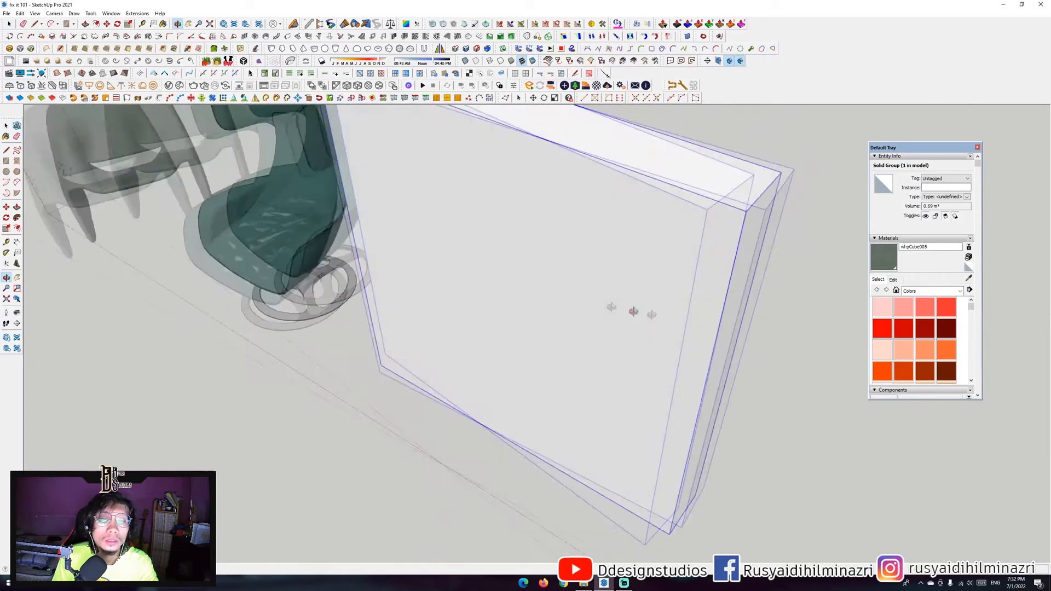
pyautogui.scroll(5, 624, 285)
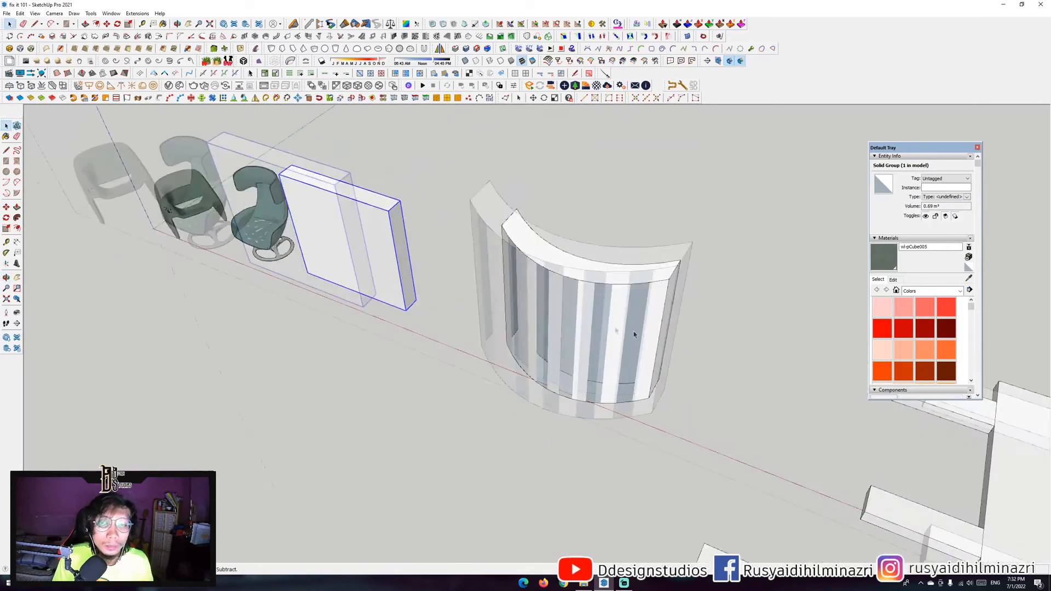
pyautogui.moveTo(628, 282); pyautogui.dragTo(596, 307, button='middle')
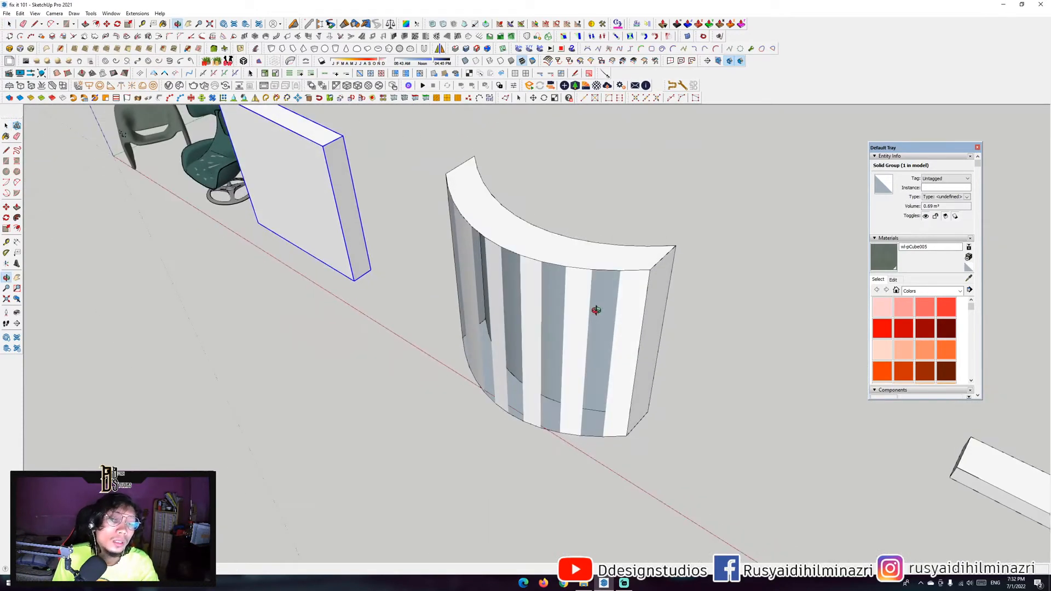
pyautogui.click(566, 262)
pyautogui.rightClick(567, 261)
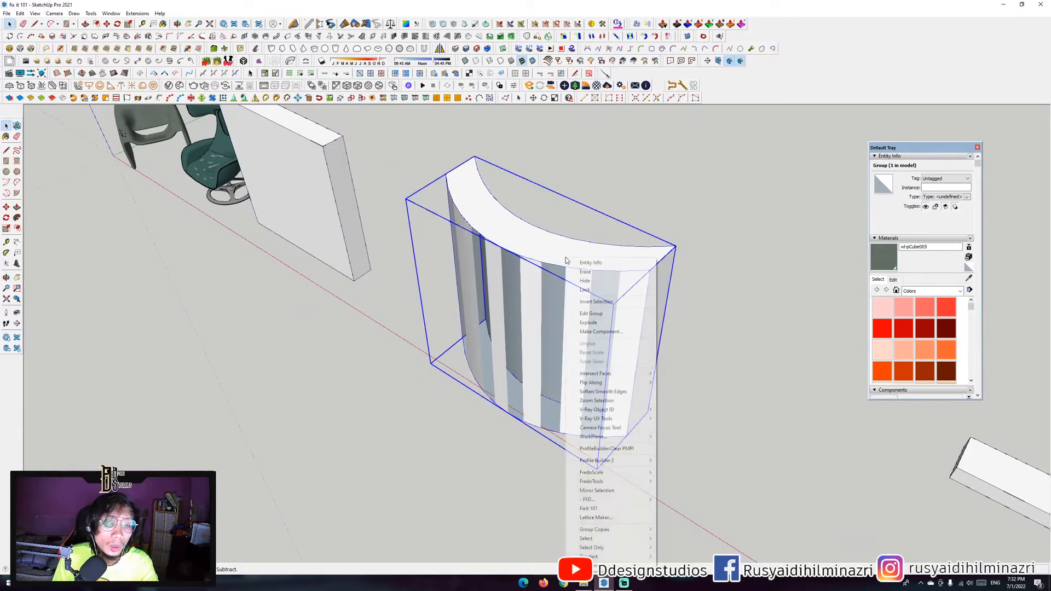
pyautogui.click(605, 509)
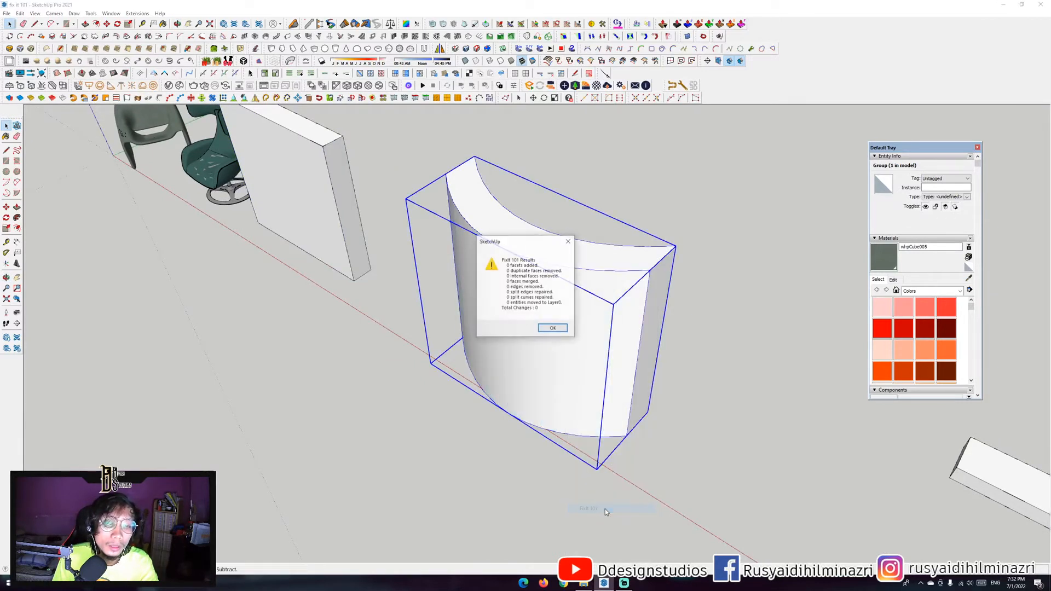
pyautogui.click(553, 329)
pyautogui.moveTo(553, 328); pyautogui.dragTo(514, 289, button='middle')
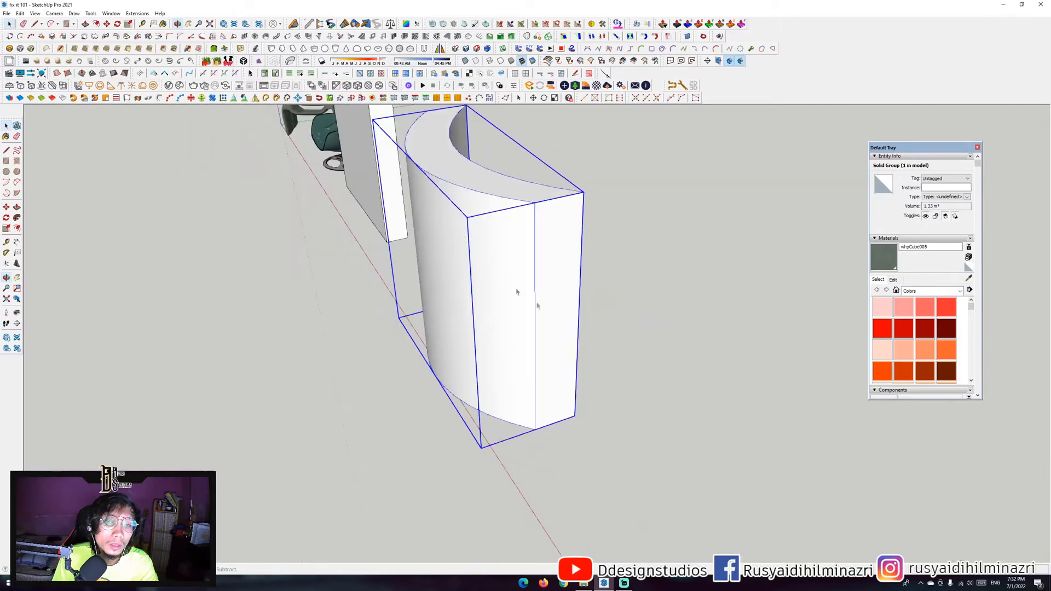
pyautogui.moveTo(426, 223); pyautogui.dragTo(458, 275, button='middle')
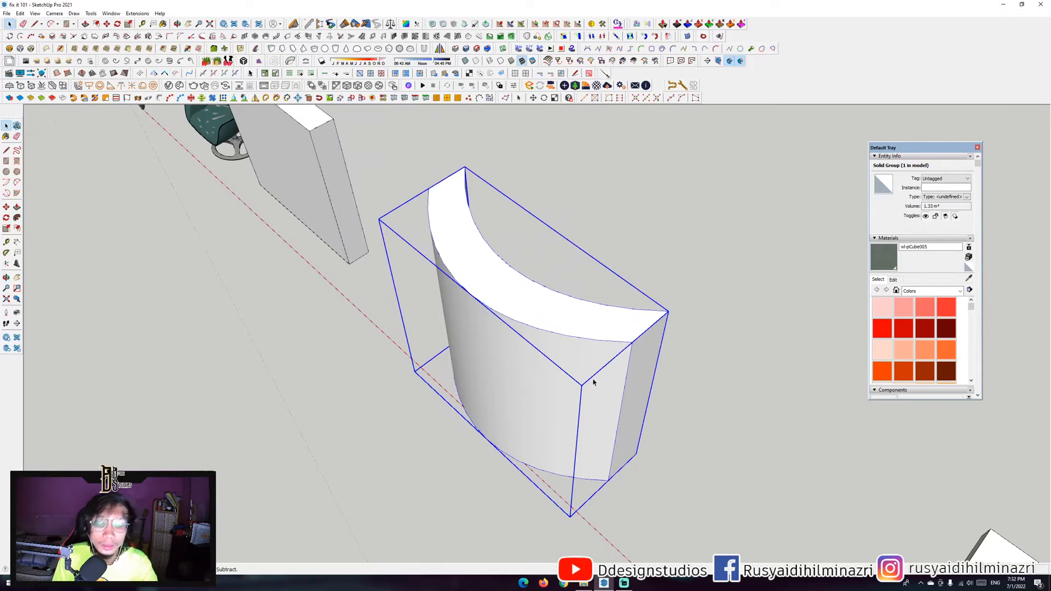
# Step: Inside the plank group, erase the edges on the top face that divide the central slab from the side arms
pyautogui.scroll(-5, 594, 382)
pyautogui.keyDown('shift'); pyautogui.moveTo(591, 382); pyautogui.dragTo(455, 224, button='middle'); pyautogui.keyUp('shift')
pyautogui.moveTo(438, 372); pyautogui.dragTo(540, 317, button='middle')
pyautogui.scroll(5, 496, 317)
pyautogui.hotkey('ctrl', 'a')
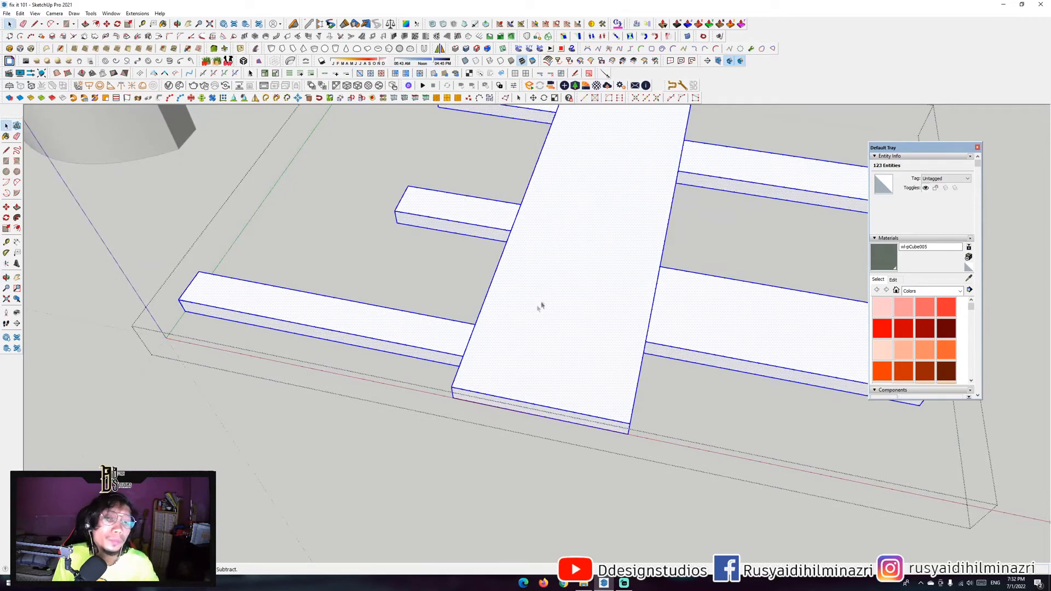
pyautogui.click(469, 345)
pyautogui.press('e')
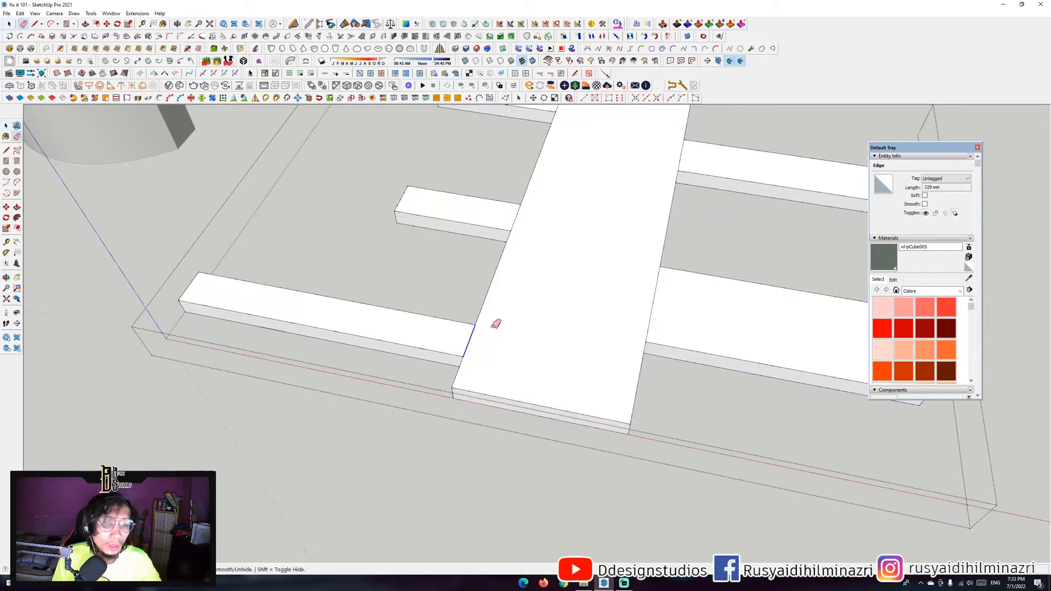
pyautogui.click(466, 340)
pyautogui.moveTo(652, 305)
pyautogui.mouseDown(button='middle')
pyautogui.moveTo(611, 288)
pyautogui.moveTo(664, 214)
pyautogui.mouseUp(button='middle')
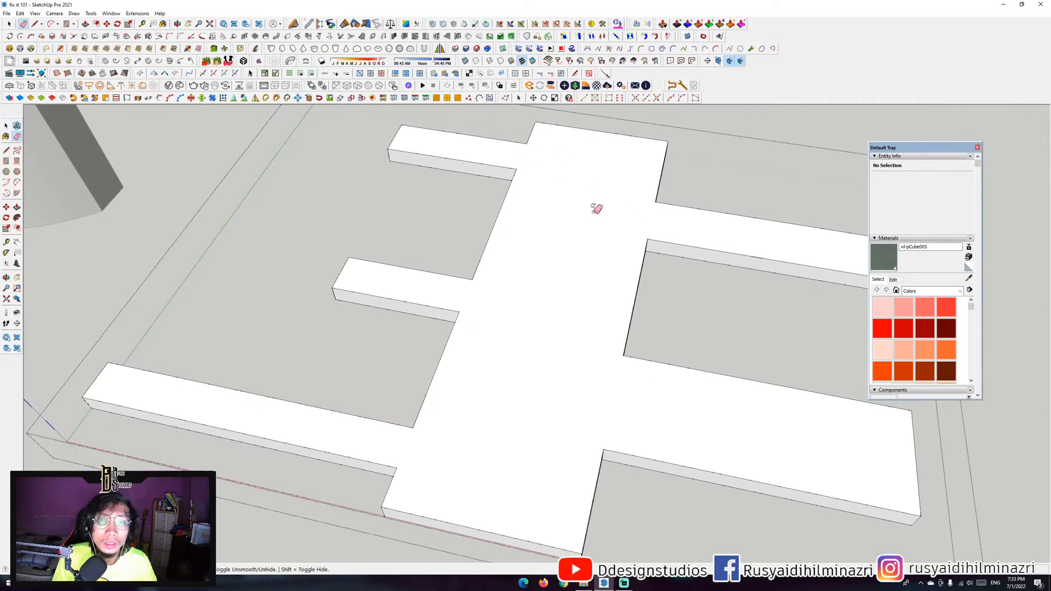
# Step: Leave the plank group and run FixIt 101 on it to merge its coplanar faces and remove its internal faces
pyautogui.scroll(-8, 592, 211)
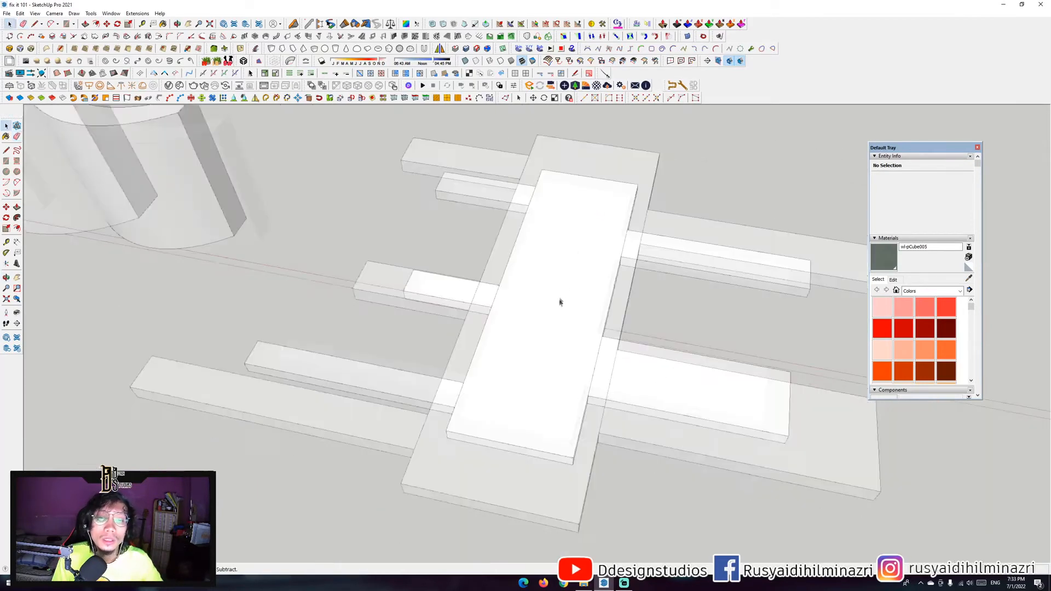
pyautogui.moveTo(562, 305); pyautogui.dragTo(539, 309, button='middle')
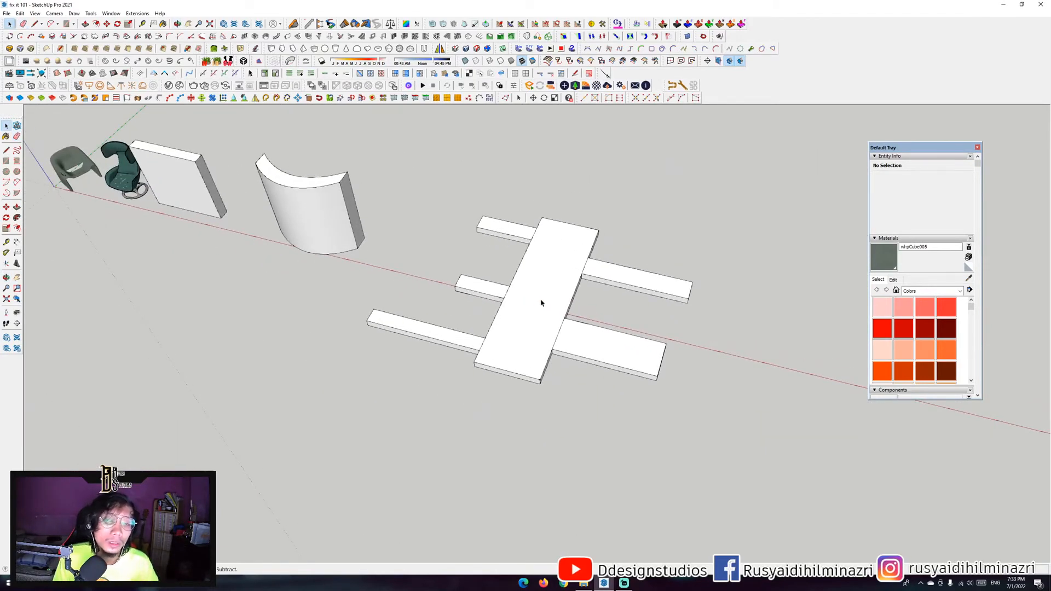
pyautogui.rightClick(541, 302)
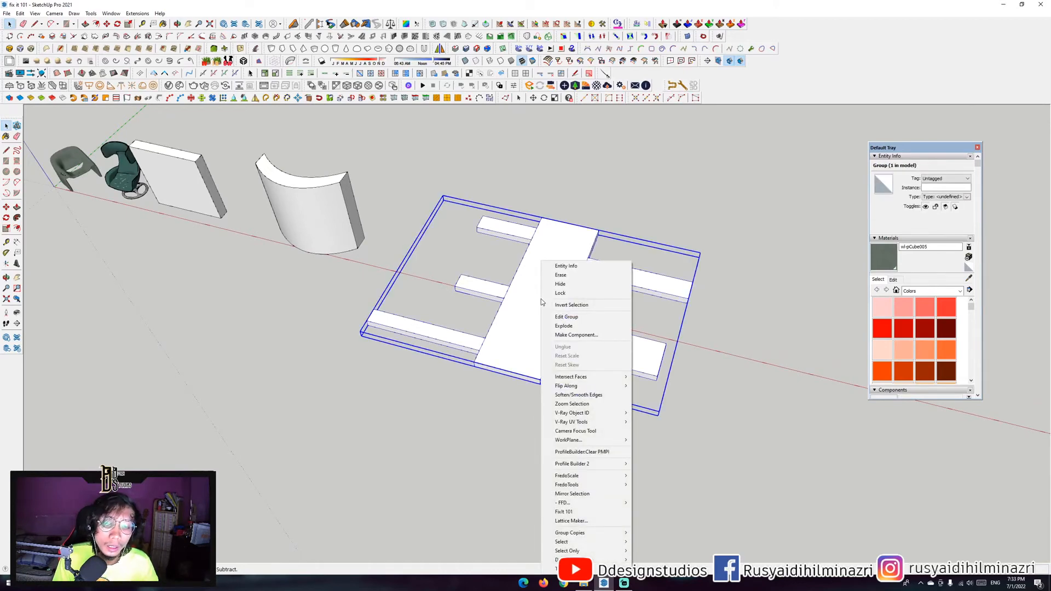
pyautogui.click(564, 512)
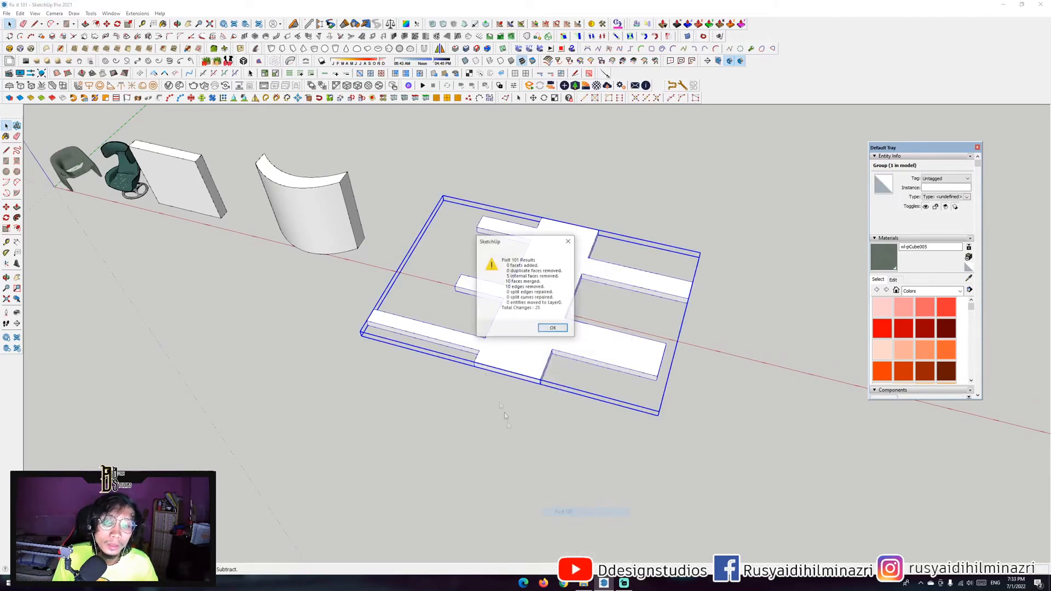
pyautogui.click(552, 327)
pyautogui.scroll(6, 514, 293)
pyautogui.moveTo(504, 305); pyautogui.dragTo(571, 374, button='middle')
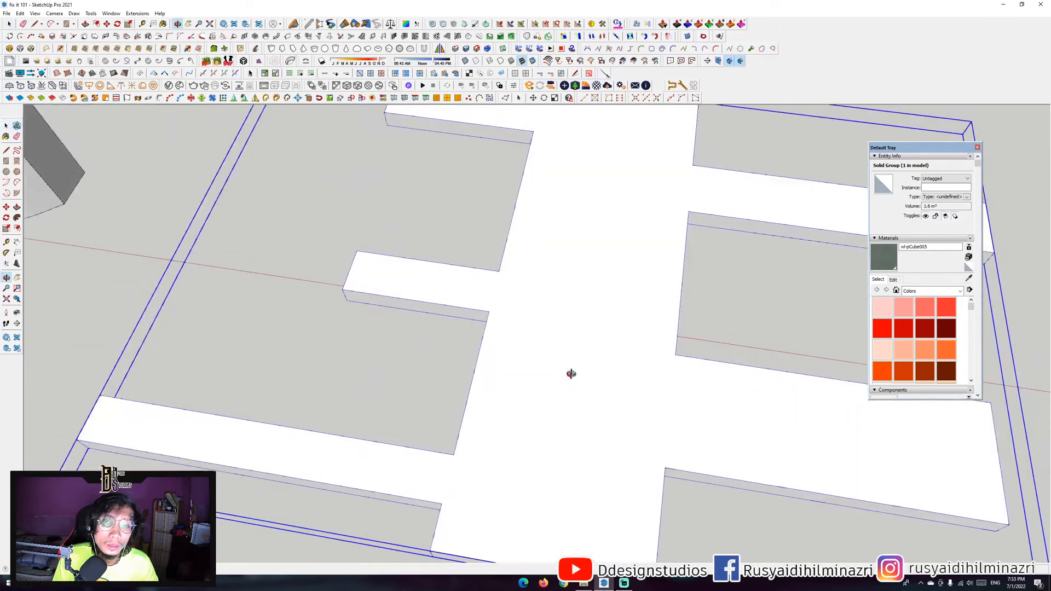
pyautogui.scroll(-6, 568, 378)
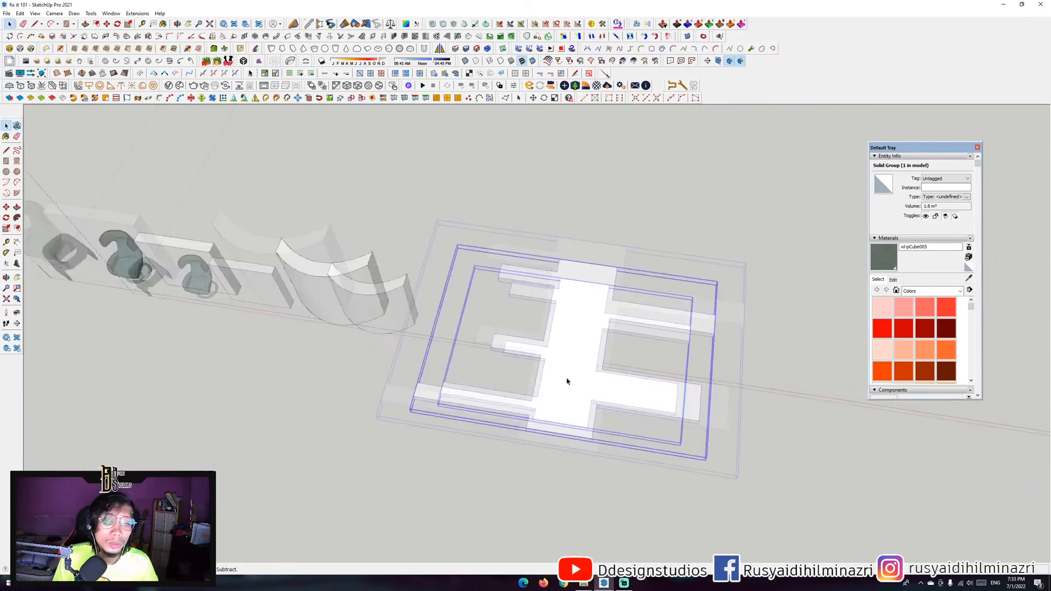
# Step: Draw a long rectangle on the ground beyond the plank group, plus a rectangular arm extending from its far long side
pyautogui.keyDown('shift'); pyautogui.moveTo(568, 378); pyautogui.dragTo(473, 338, button='middle'); pyautogui.keyUp('shift')
pyautogui.scroll(-2, 601, 362)
pyautogui.keyDown('shift'); pyautogui.moveTo(601, 362); pyautogui.dragTo(527, 340, button='middle'); pyautogui.keyUp('shift')
pyautogui.press('r')
pyautogui.scroll(2, 533, 297)
pyautogui.click(526, 266)
pyautogui.click(539, 416)
pyautogui.click(563, 294)
# Step: Draw two narrow rectangles extending from the new arm's edge, running parallel to the long rectangle
pyautogui.click(643, 334)
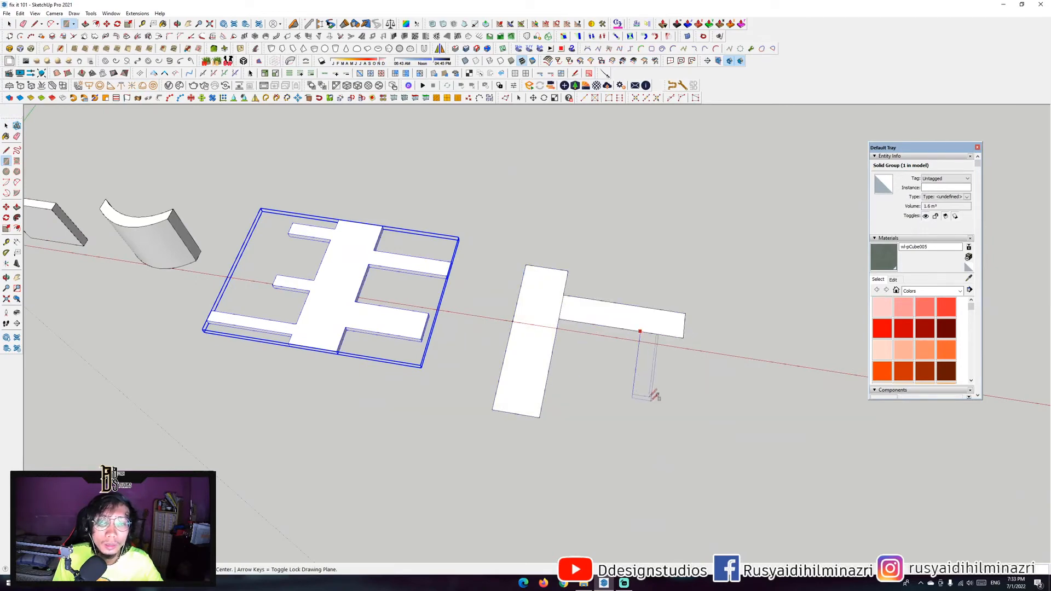
pyautogui.click(660, 438)
pyautogui.moveTo(664, 444); pyautogui.dragTo(570, 366, button='middle')
pyautogui.click(598, 339)
pyautogui.click(532, 403)
# Step: Extrude the long rectangle and its adjoining arm upward to the same thickness with Push/Pull
pyautogui.press('space')
pyautogui.click(549, 319)
pyautogui.press('p')
pyautogui.click(549, 320)
pyautogui.click(551, 310)
pyautogui.press('space')
pyautogui.doubleClick(575, 325)
pyautogui.press('p')
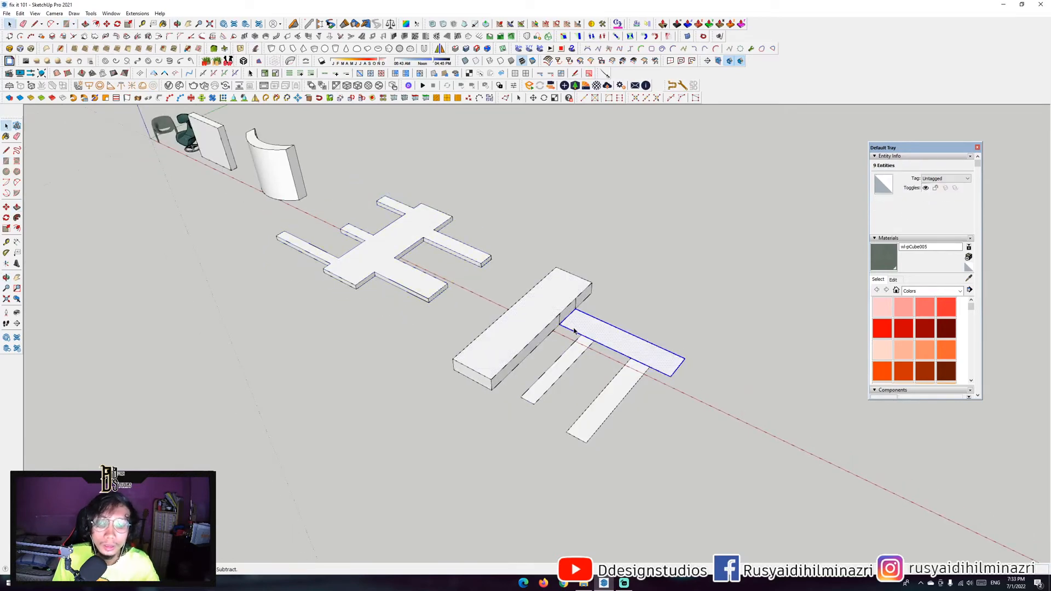
pyautogui.click(573, 328)
# Step: Push/Pull the two narrow strips up to the same height as the adjoining arm
pyautogui.press('space')
pyautogui.click(581, 347)
pyautogui.press('p')
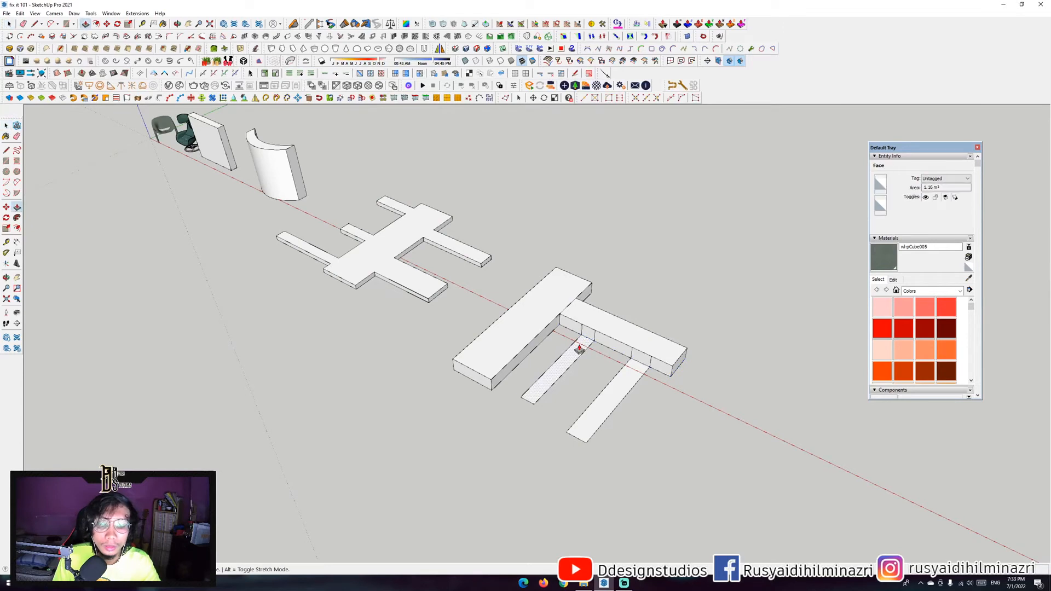
pyautogui.doubleClick(580, 348)
pyautogui.press('space')
pyautogui.press('p')
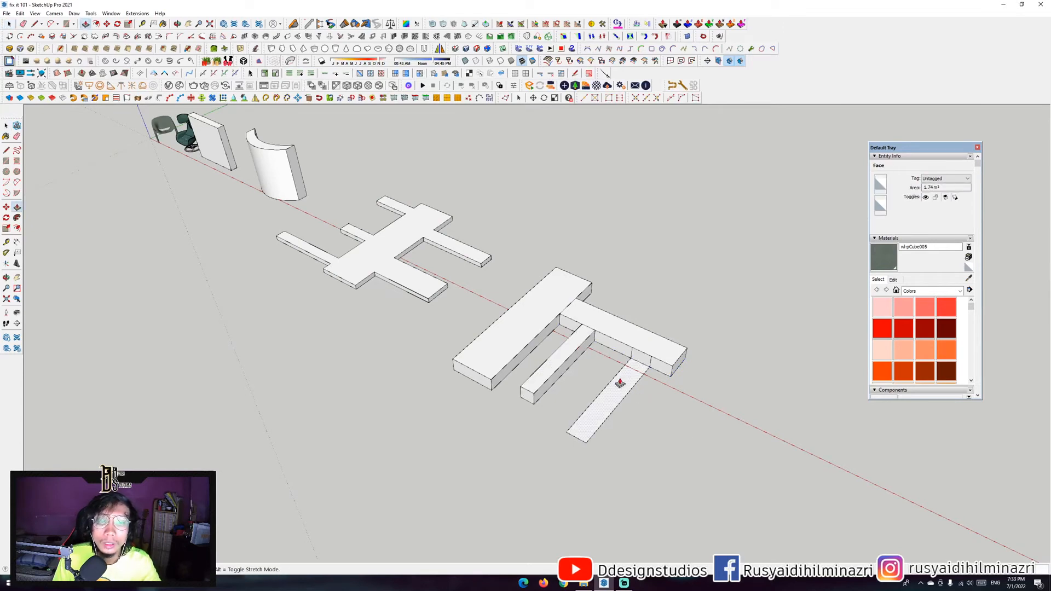
pyautogui.click(641, 376)
pyautogui.click(663, 363)
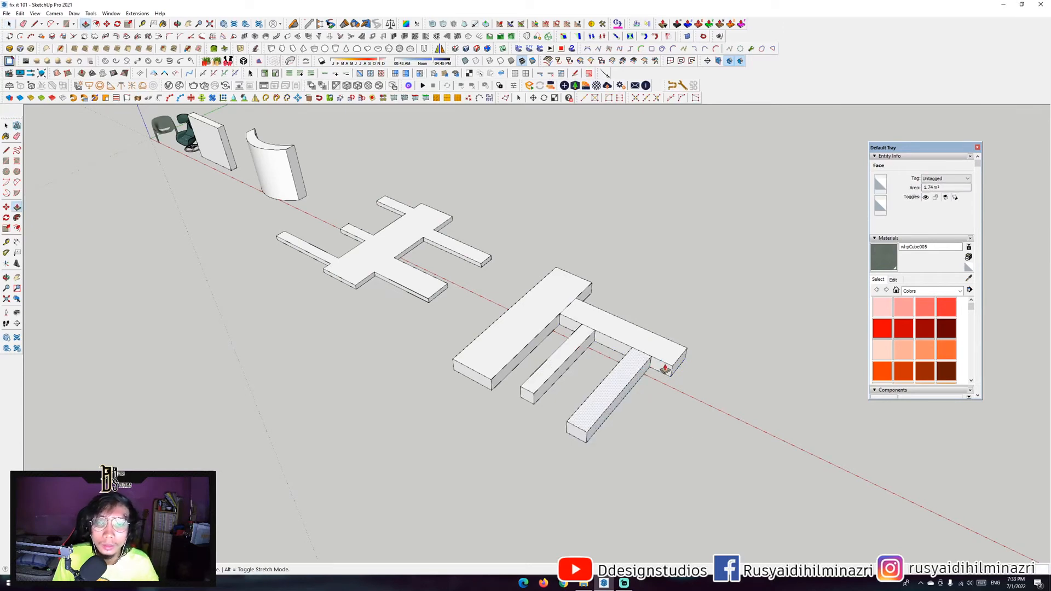
# Step: Select all the connected ungrouped plank geometry and run FixIt 101 on it to clear the dividing edges and internal faces
pyautogui.press('space')
pyautogui.moveTo(663, 365); pyautogui.dragTo(631, 351, button='middle')
pyautogui.tripleClick(632, 351)
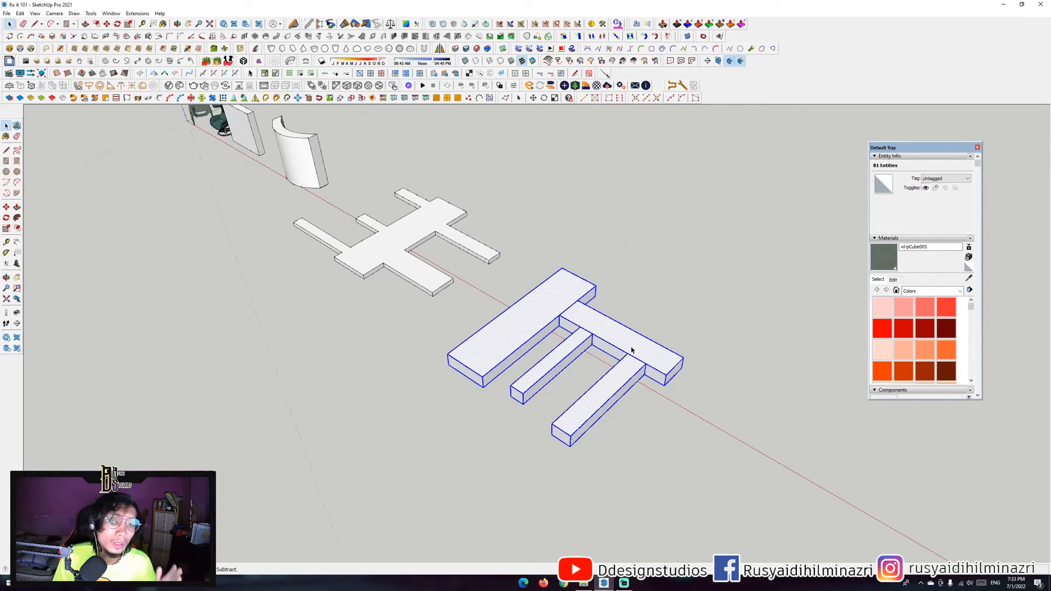
pyautogui.rightClick(631, 351)
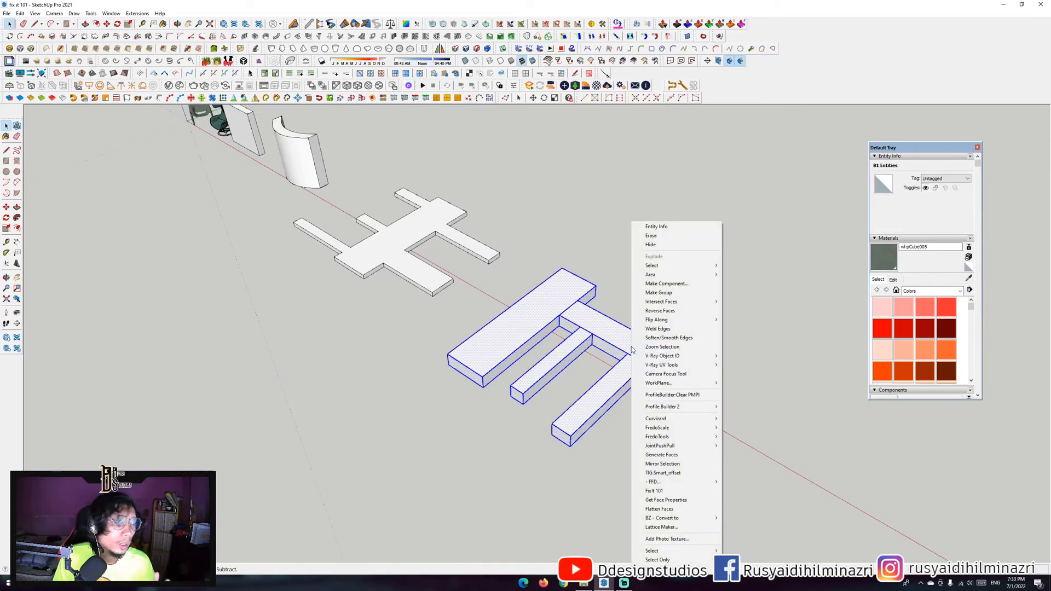
pyautogui.click(664, 491)
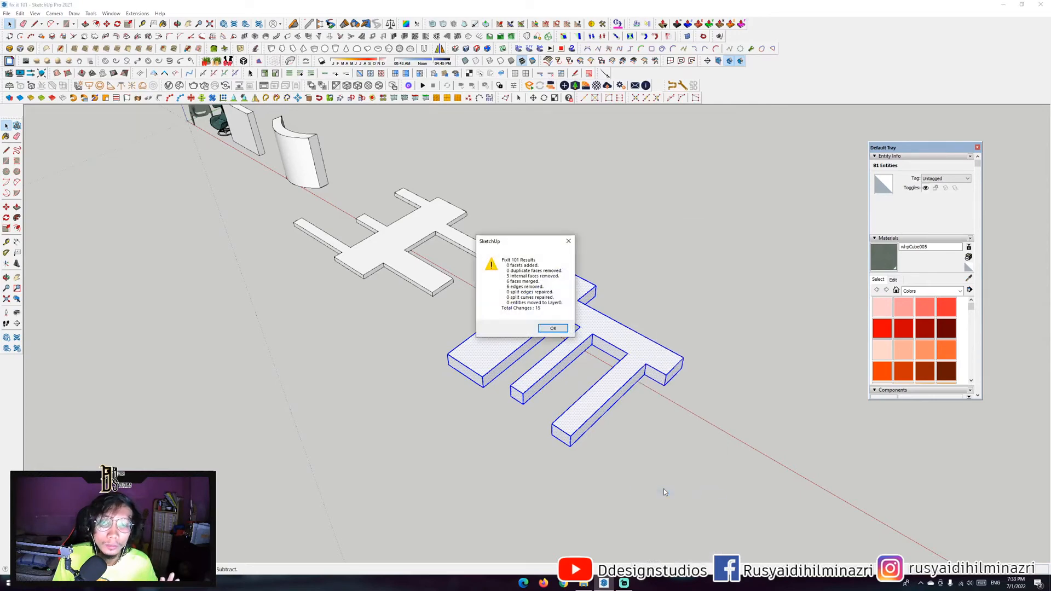
pyautogui.click(553, 328)
pyautogui.moveTo(553, 328); pyautogui.dragTo(600, 290, button='middle')
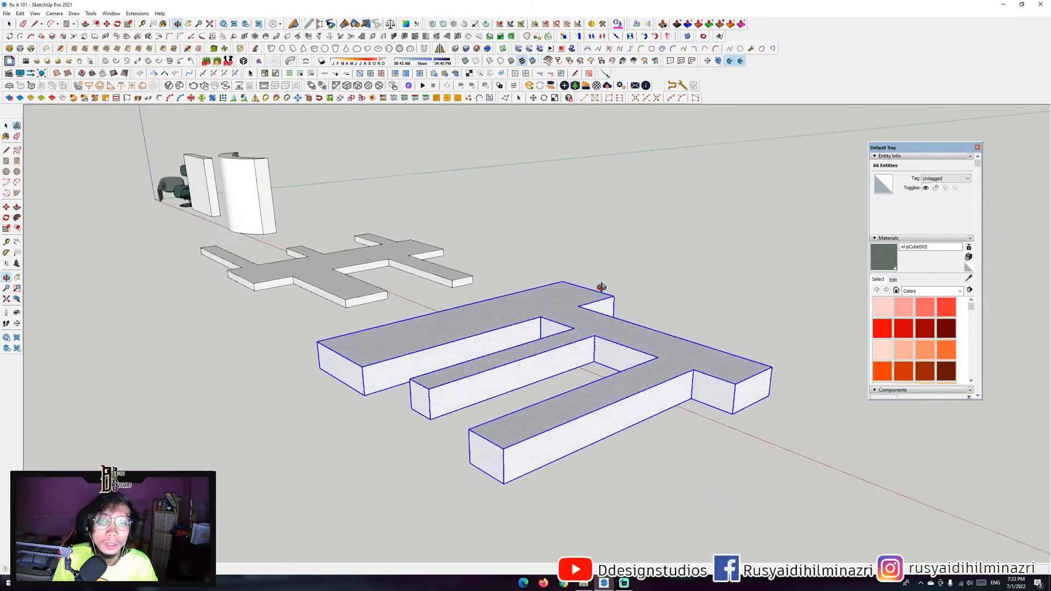